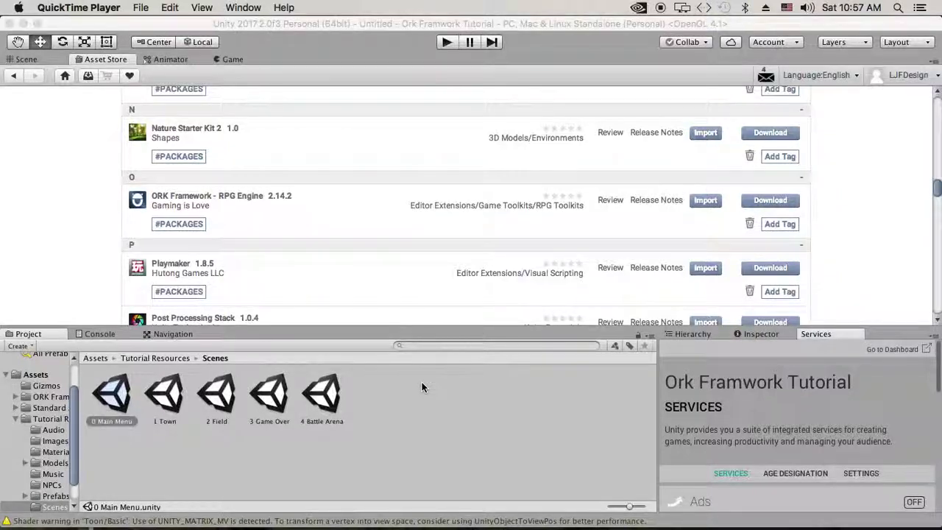
Step: Glance at the ORK tutorial in Safari, then return to the Unity project
mouse_move(384, 471)
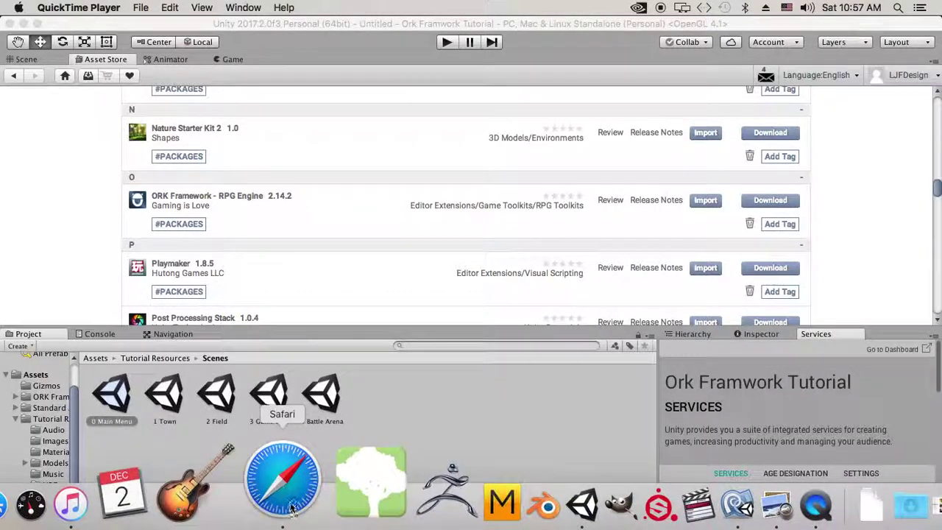
click(284, 479)
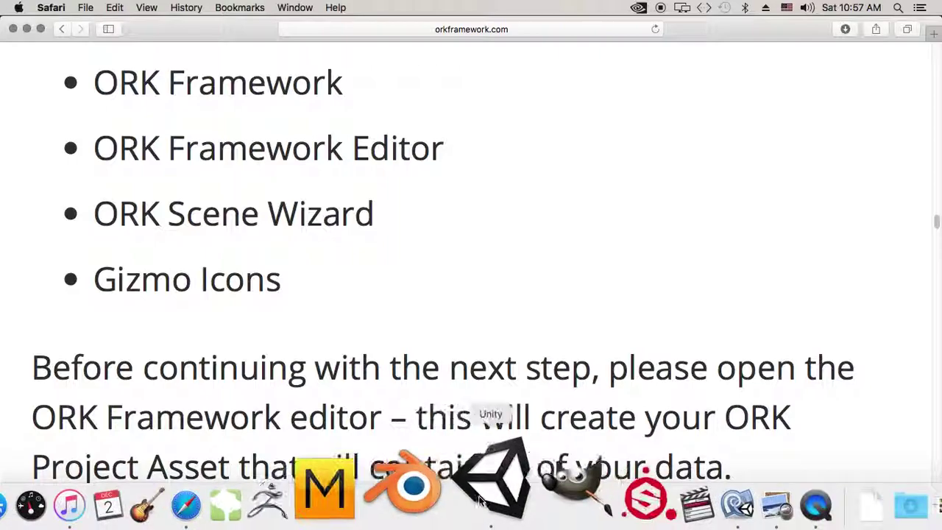
click(497, 486)
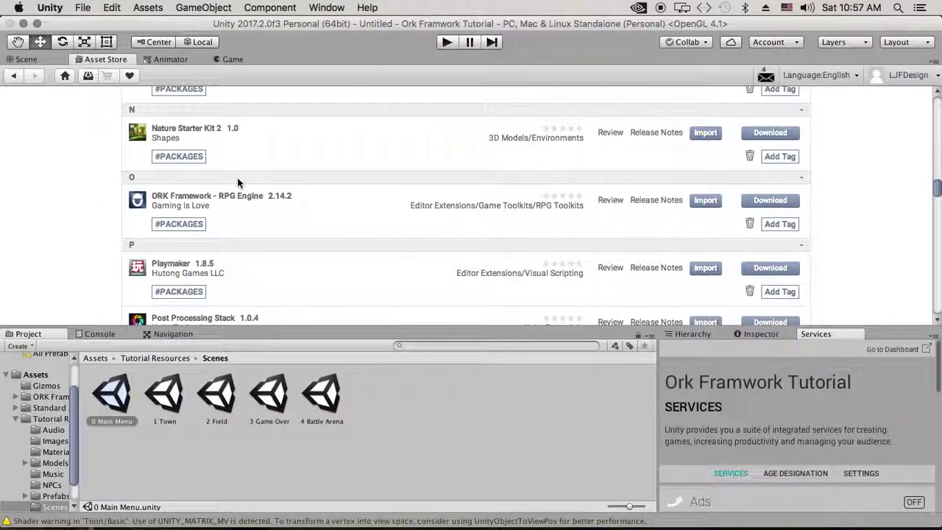
Step: Open the ORK Framework editor from the Window menu and dock it beside Scene and Game
click(321, 8)
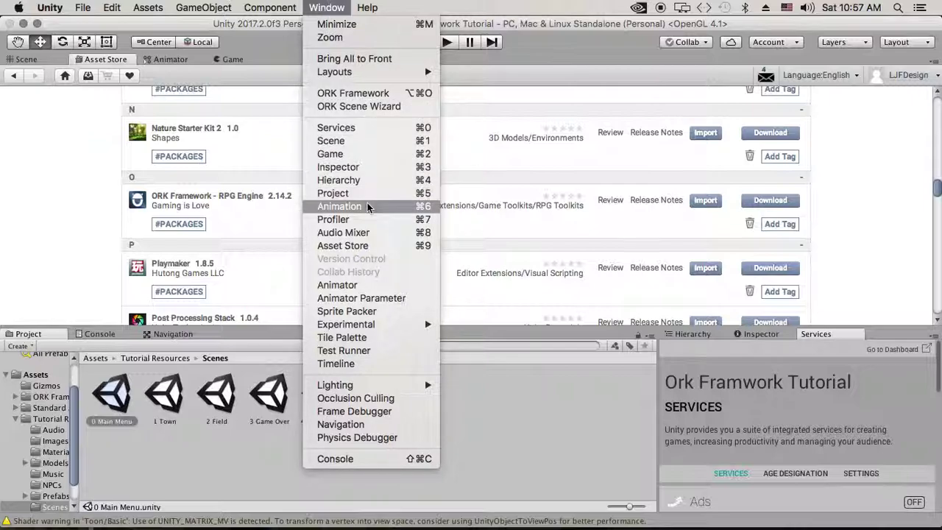
click(381, 95)
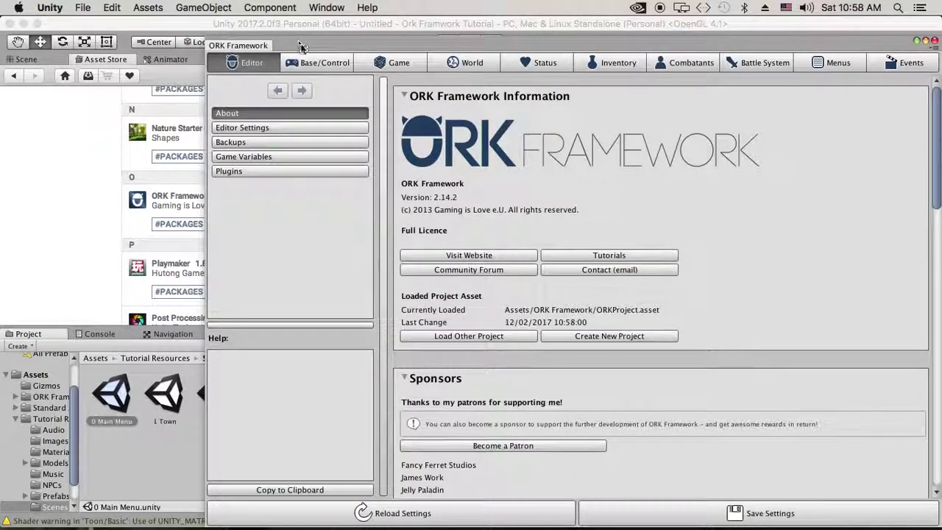
mouse_move(301, 46)
mouse_down()
mouse_move(278, 171)
mouse_move(288, 65)
mouse_move(324, 60)
mouse_up()
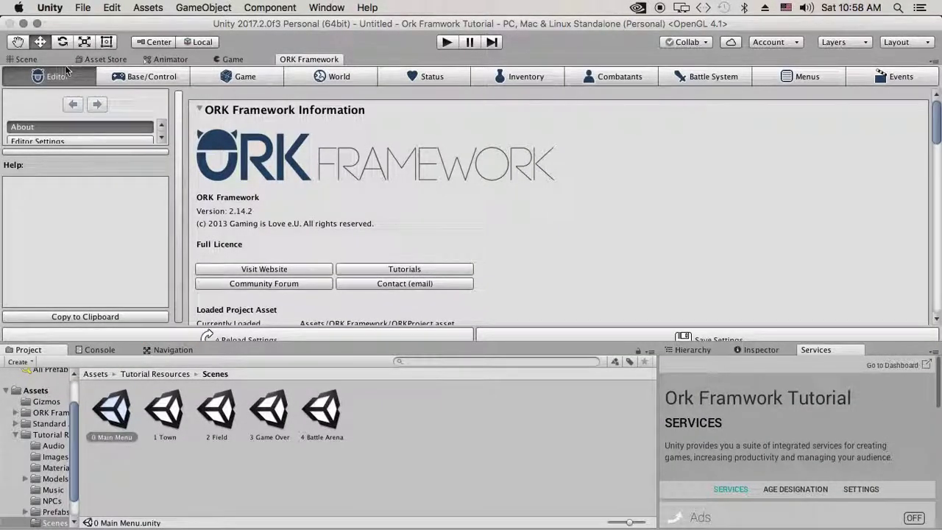
click(26, 59)
click(308, 59)
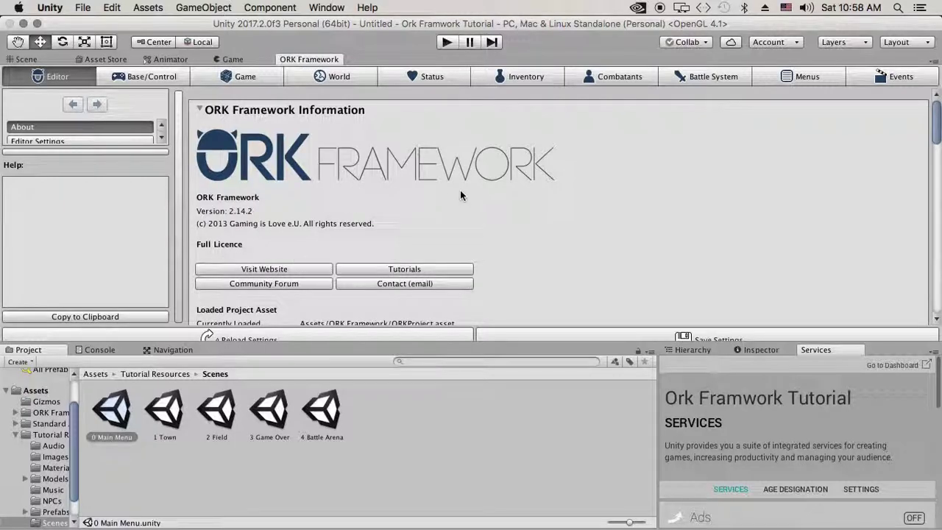
Step: Open the ORK Scene Wizard, dock it beside Project in the bottom panel, and return to Safari
click(317, 9)
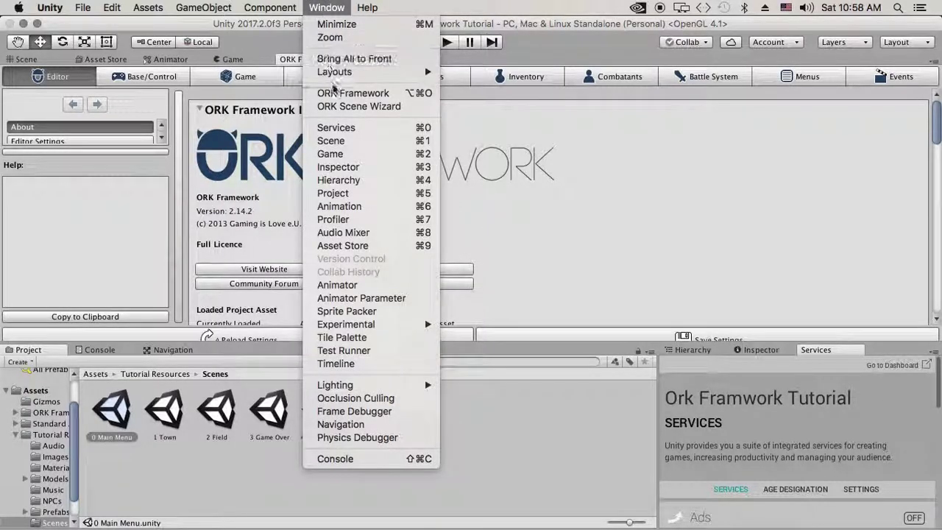
click(340, 105)
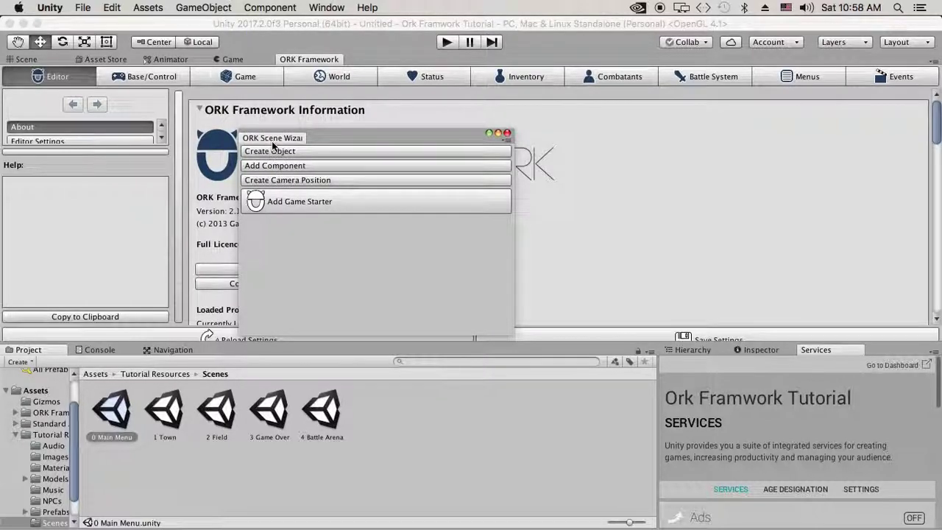
drag(430, 336, 471, 451)
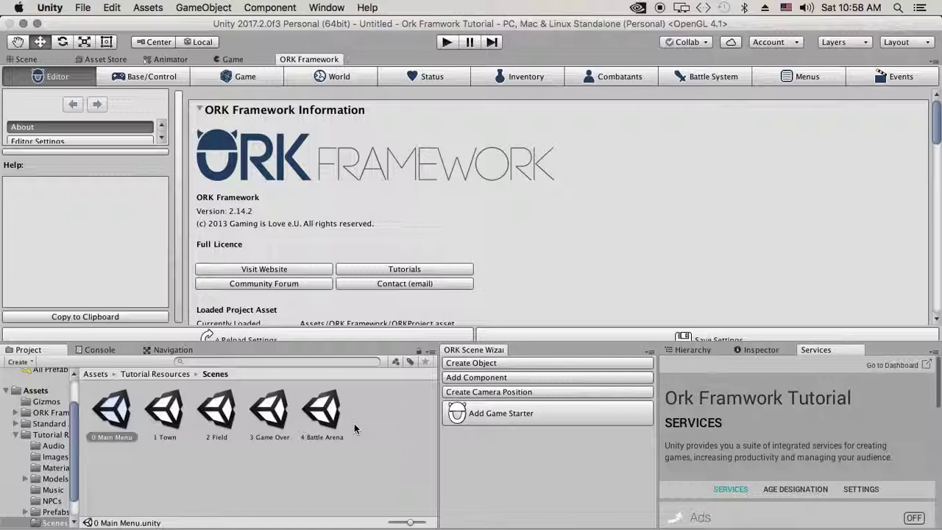
click(280, 507)
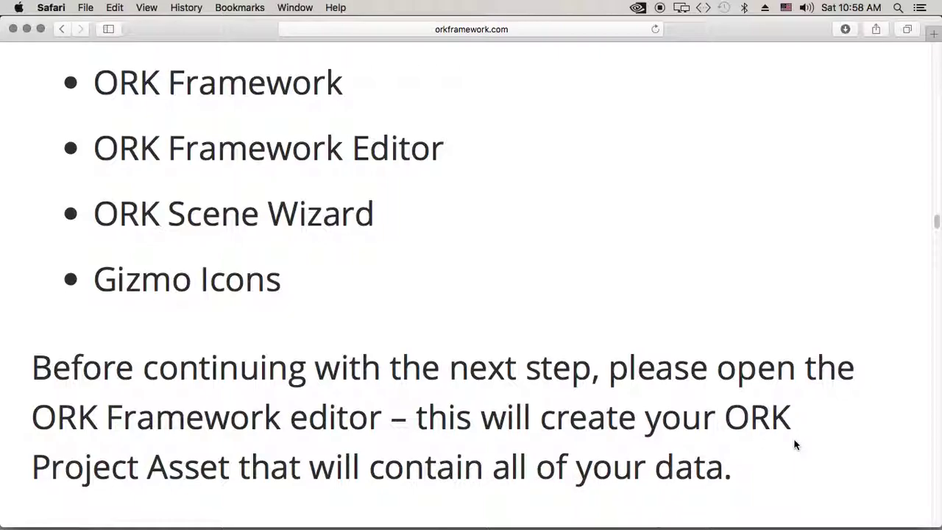
Step: Scroll the ORK tutorial down to the 'Use the scene wizard' heading
scroll(763, 448, down, 1)
scroll(762, 449, down, 3)
scroll(763, 449, down, 3)
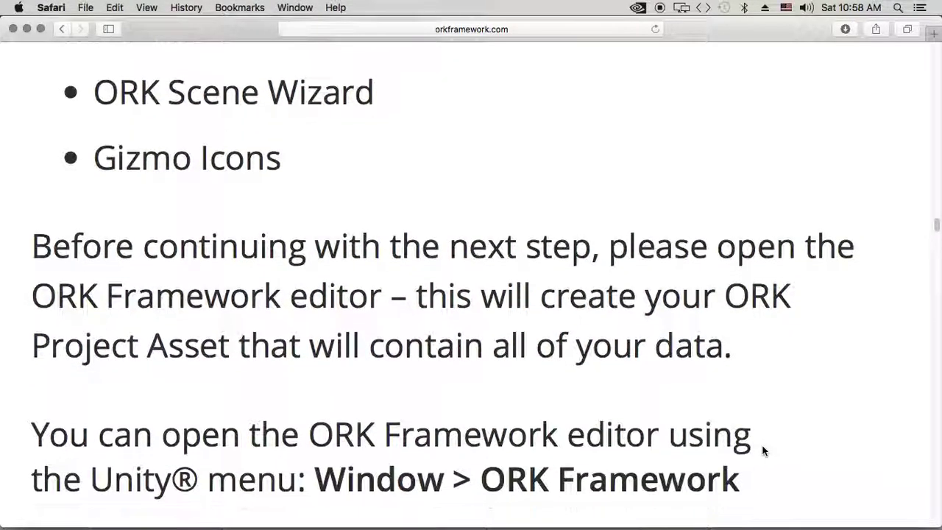
scroll(763, 450, down, 1)
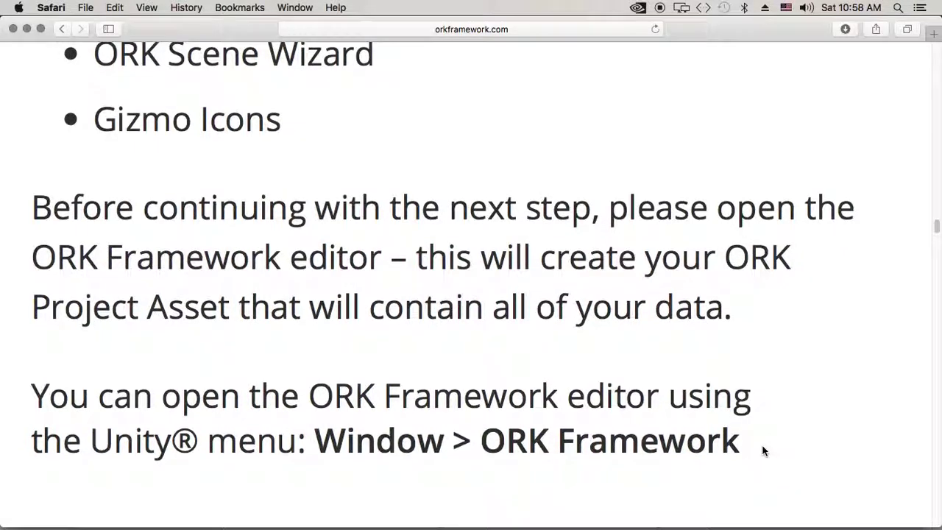
scroll(763, 451, down, 4)
scroll(762, 450, down, 1)
scroll(763, 448, down, 3)
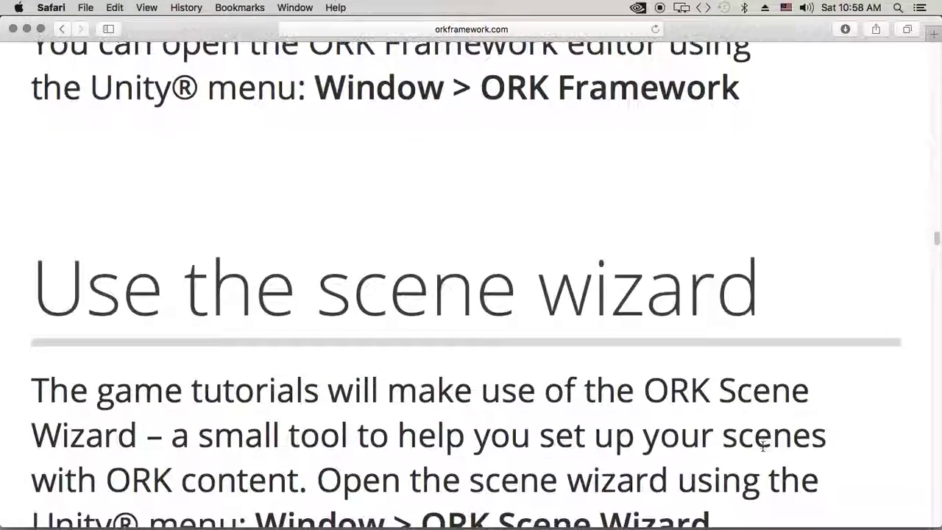
scroll(763, 449, down, 1)
scroll(763, 450, down, 3)
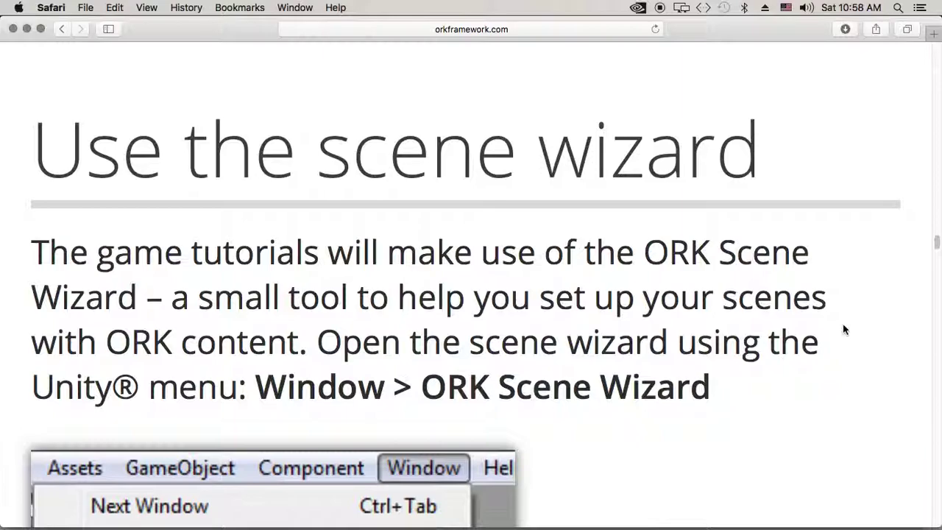
Step: Scroll past the Window menu screenshot and wizard buttons to 'Adding a game starter'
scroll(844, 328, down, 2)
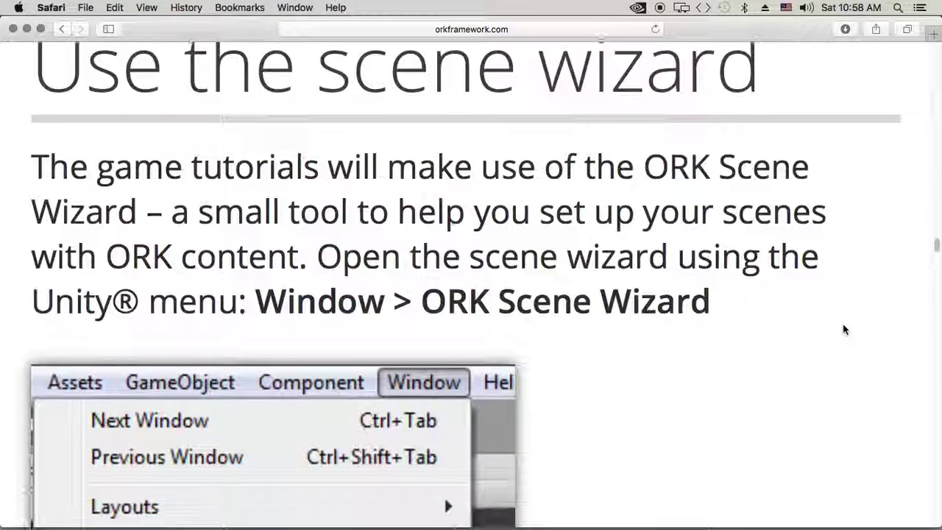
scroll(844, 328, down, 2)
scroll(844, 329, down, 3)
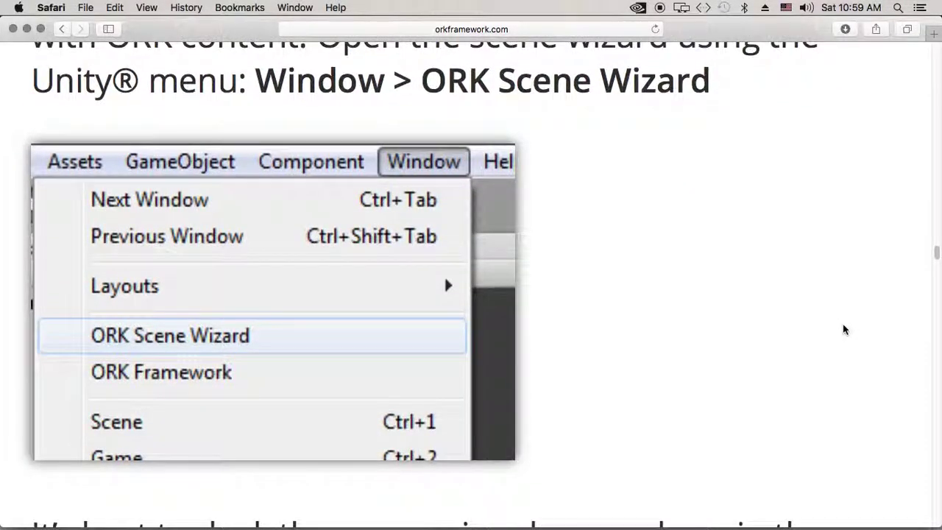
scroll(633, 360, down, 1)
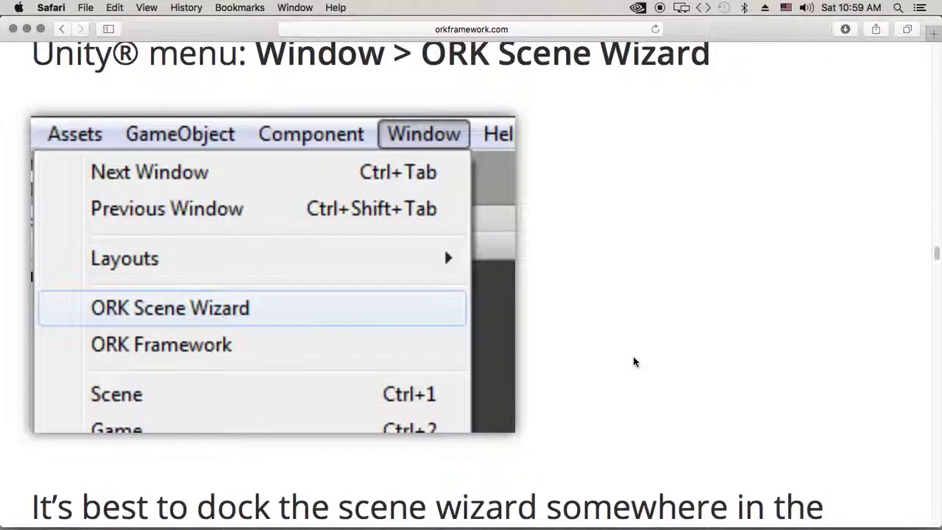
scroll(634, 360, down, 2)
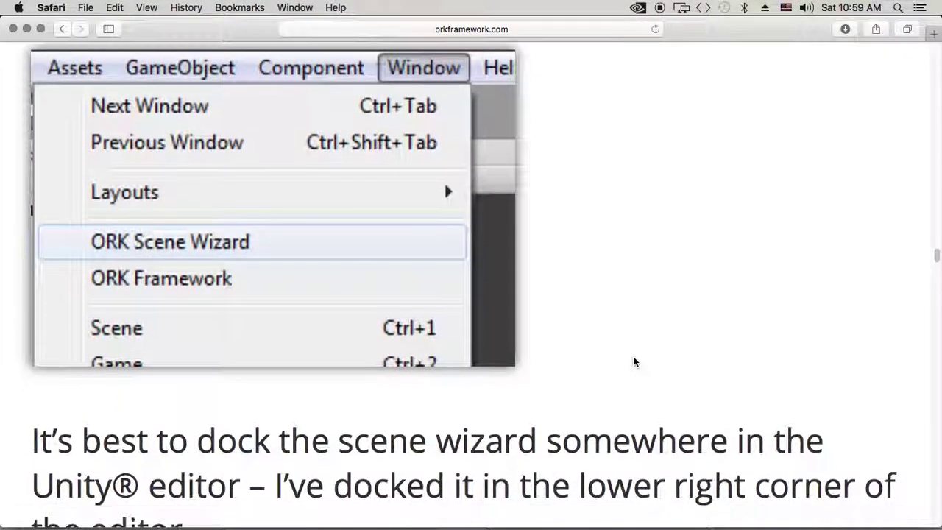
scroll(634, 360, down, 1)
scroll(634, 360, down, 2)
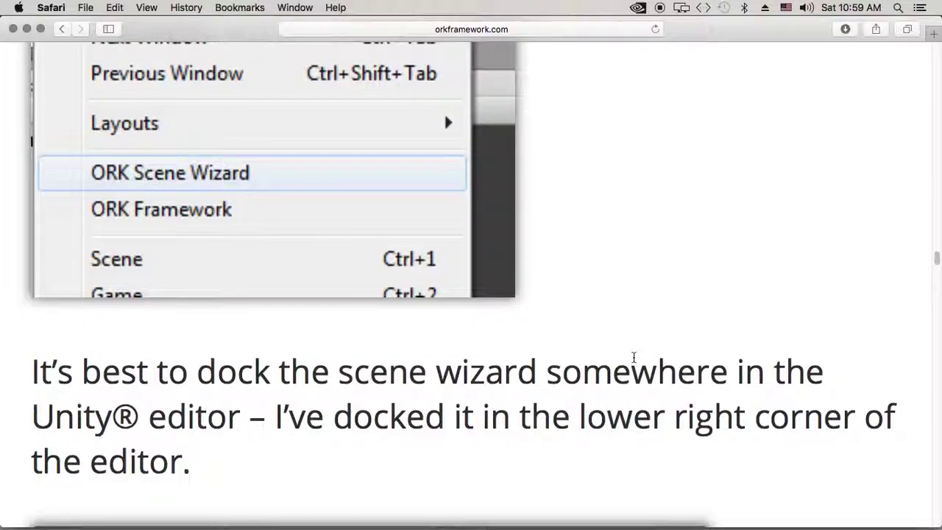
scroll(633, 357, down, 1)
scroll(635, 361, down, 5)
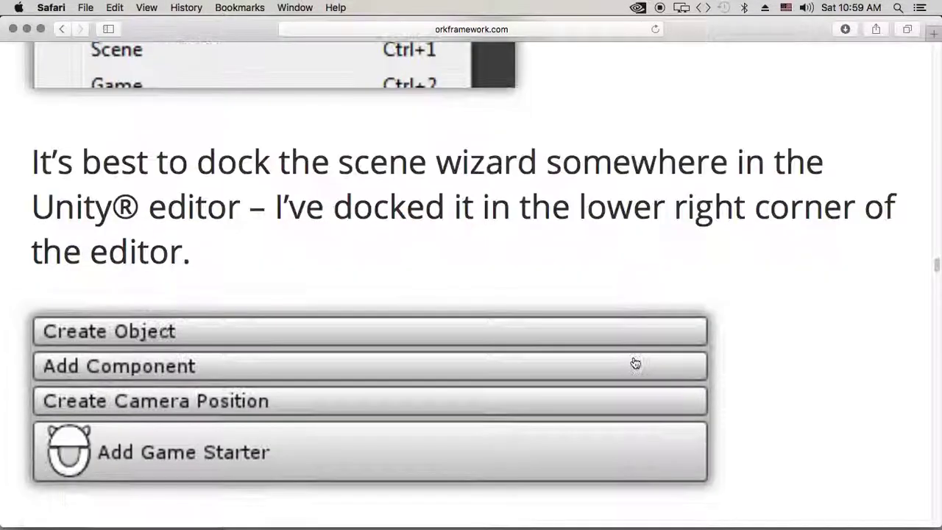
scroll(752, 360, down, 2)
scroll(751, 360, down, 2)
scroll(751, 360, down, 1)
scroll(751, 359, down, 1)
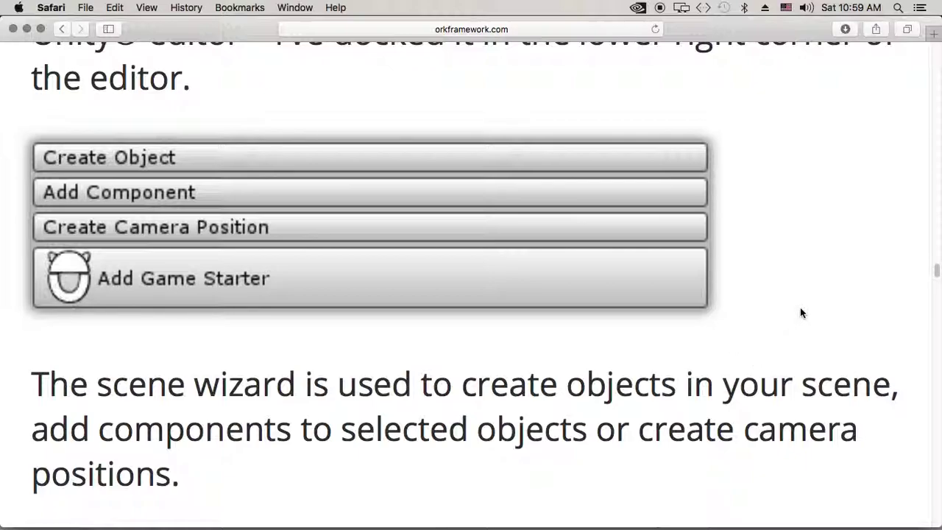
scroll(813, 311, down, 1)
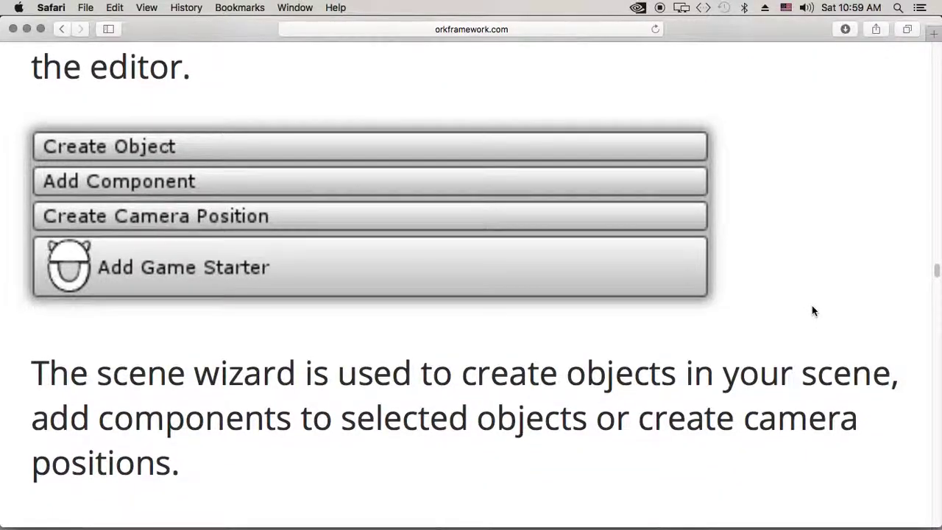
scroll(813, 311, down, 1)
scroll(813, 311, down, 4)
scroll(813, 310, down, 1)
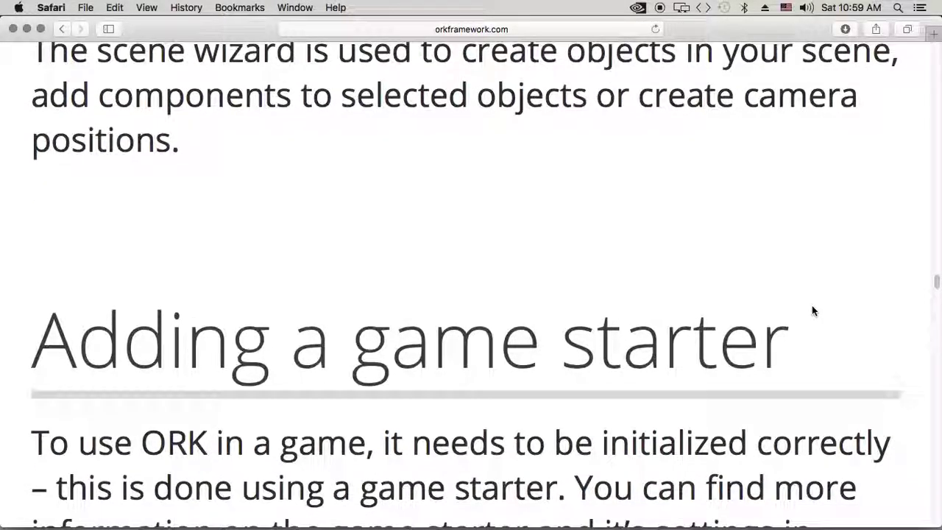
Step: Scroll to the tutorial steps for opening 0 Main Menu and clicking Add Game Starter
scroll(813, 311, down, 1)
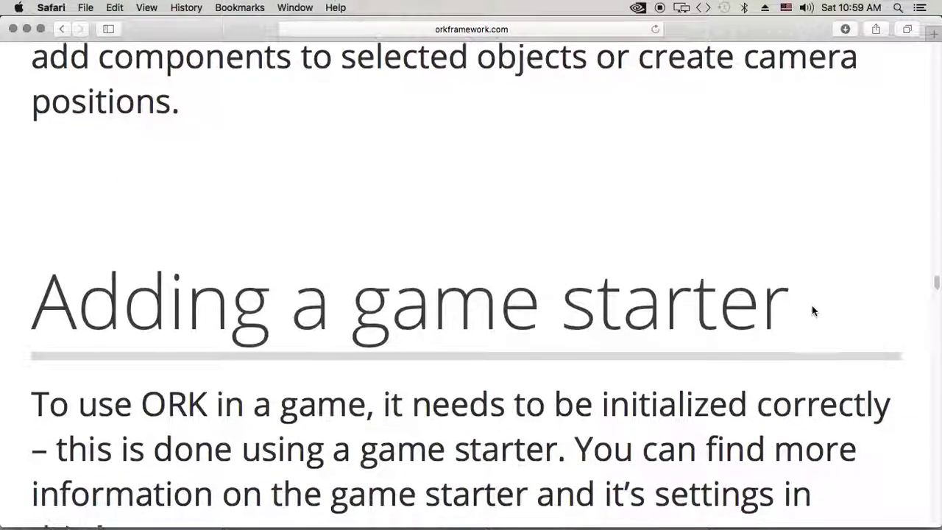
scroll(813, 310, down, 1)
scroll(813, 311, down, 1)
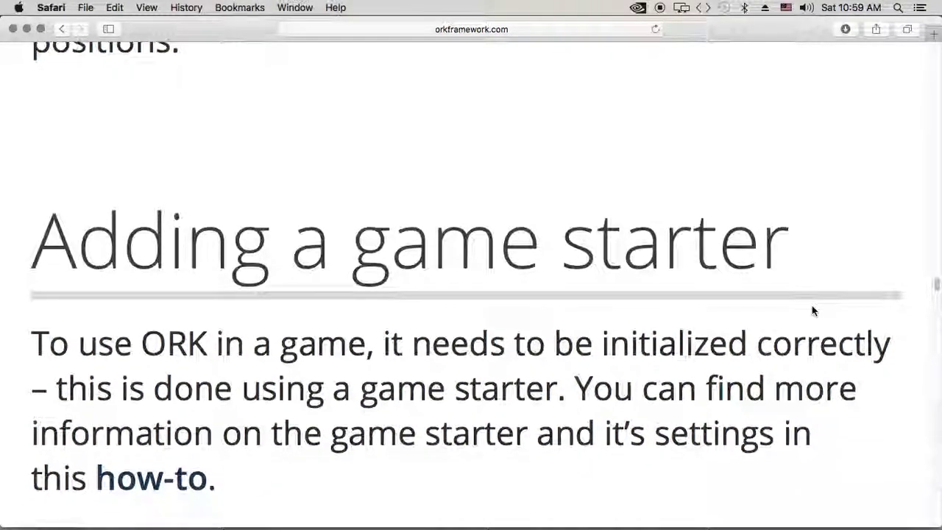
scroll(813, 310, down, 1)
scroll(813, 310, down, 1)
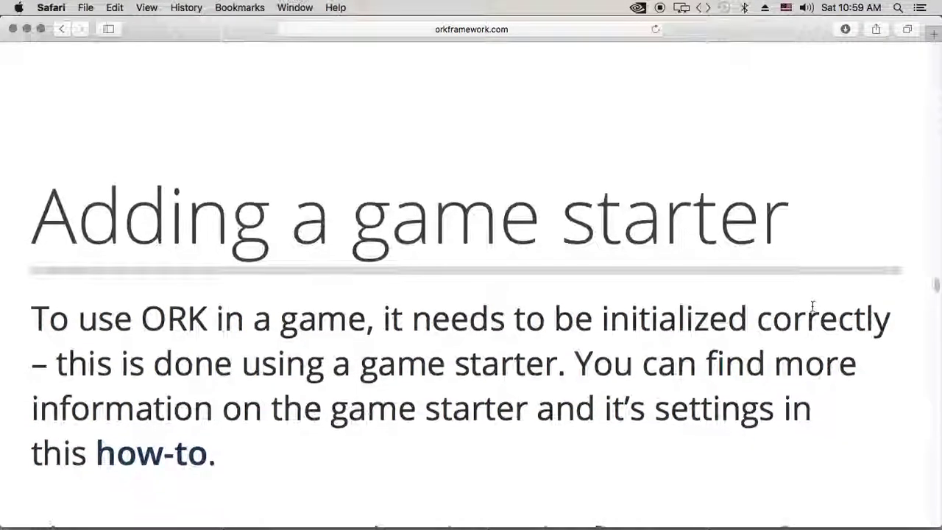
scroll(813, 306, down, 1)
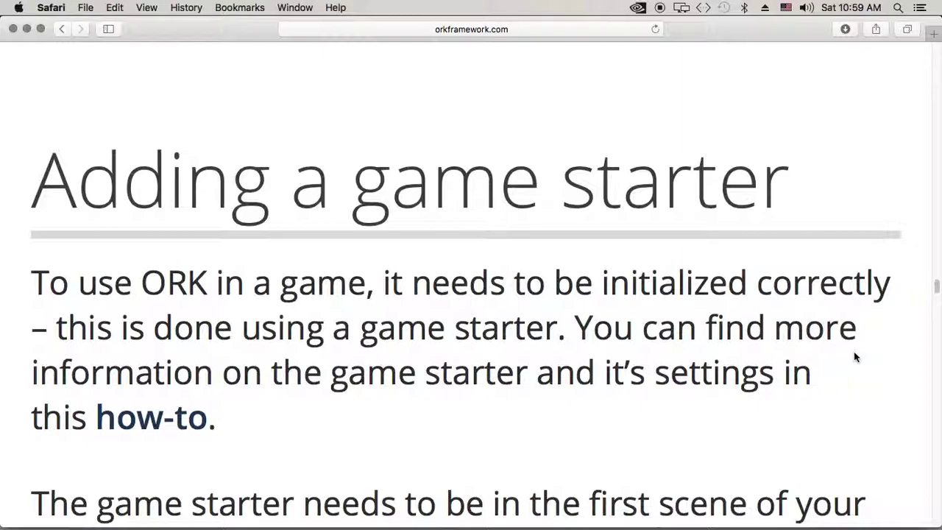
scroll(853, 355, down, 3)
scroll(853, 353, down, 1)
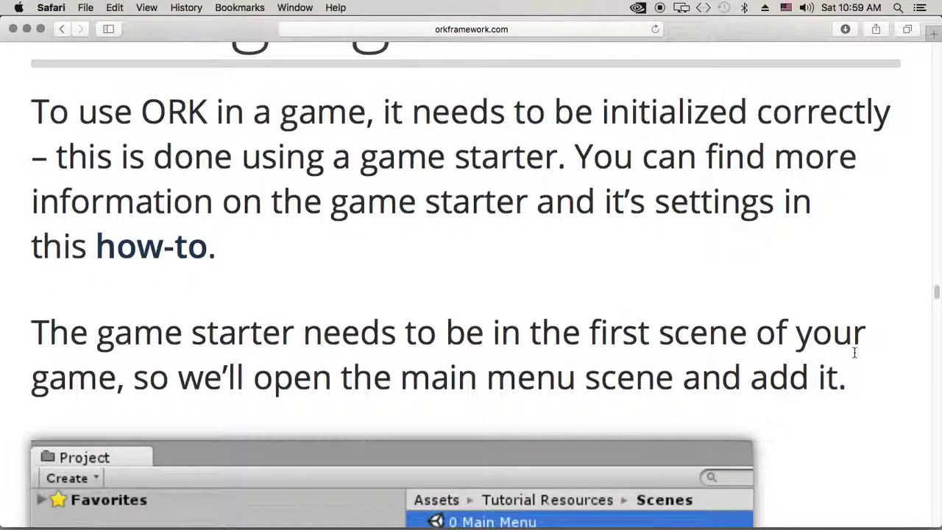
scroll(866, 350, down, 1)
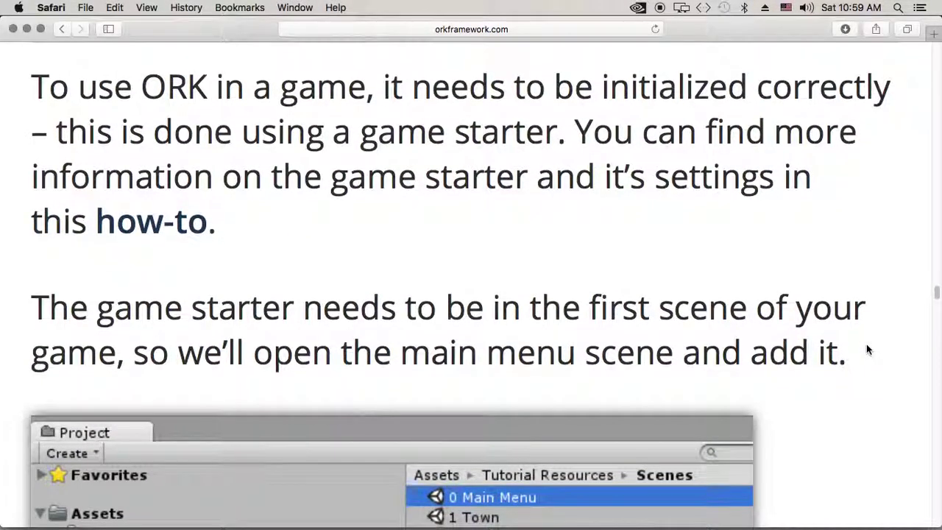
scroll(866, 349, down, 2)
scroll(866, 350, down, 1)
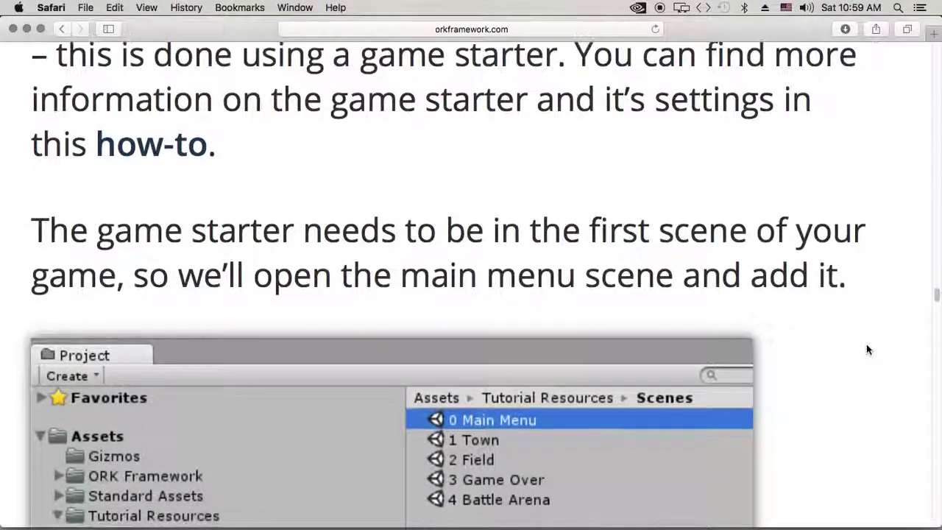
scroll(866, 350, down, 1)
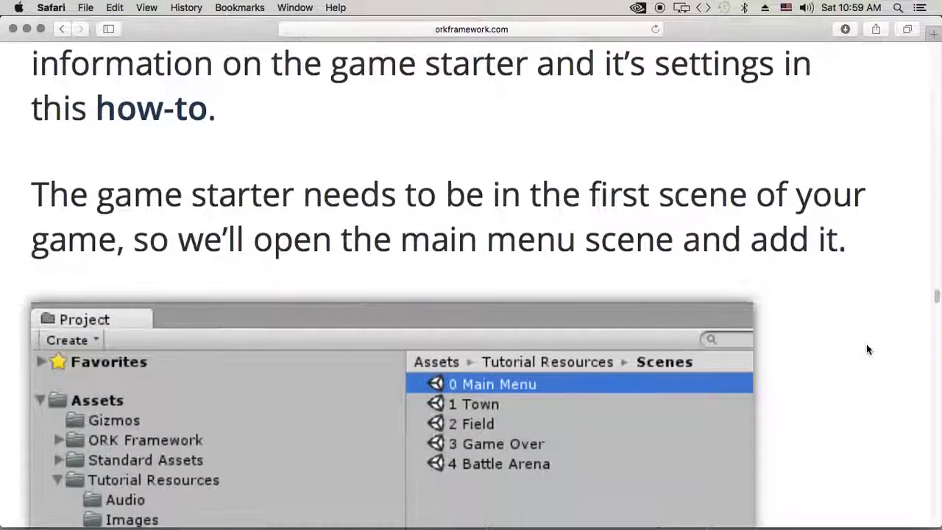
scroll(865, 349, down, 2)
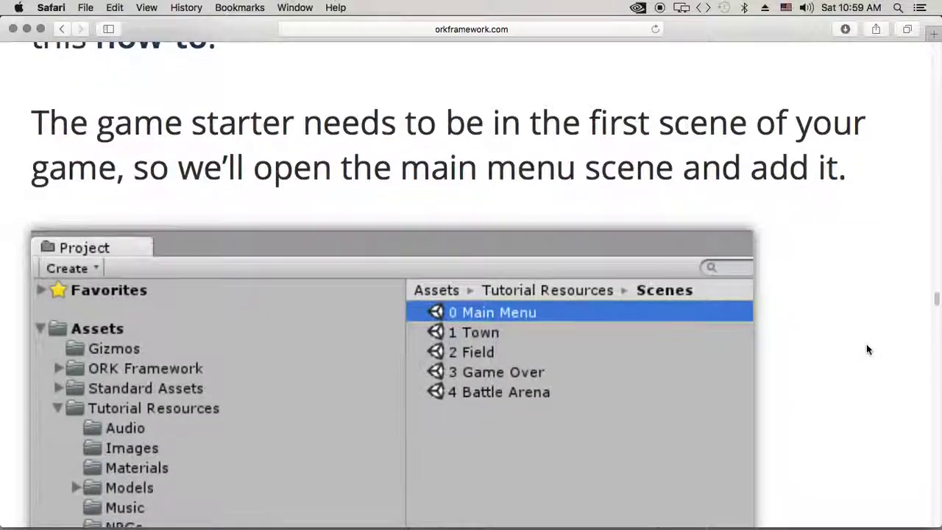
scroll(866, 349, down, 2)
scroll(865, 350, down, 1)
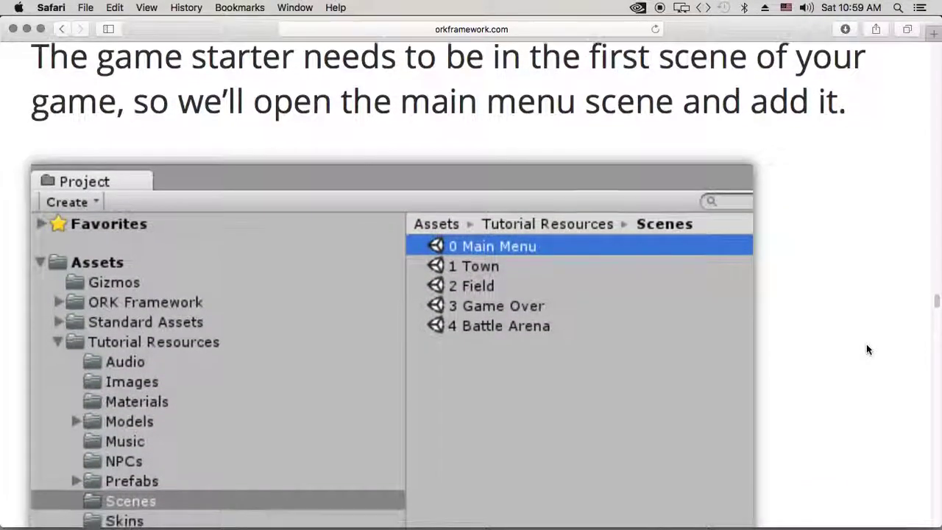
scroll(866, 349, down, 1)
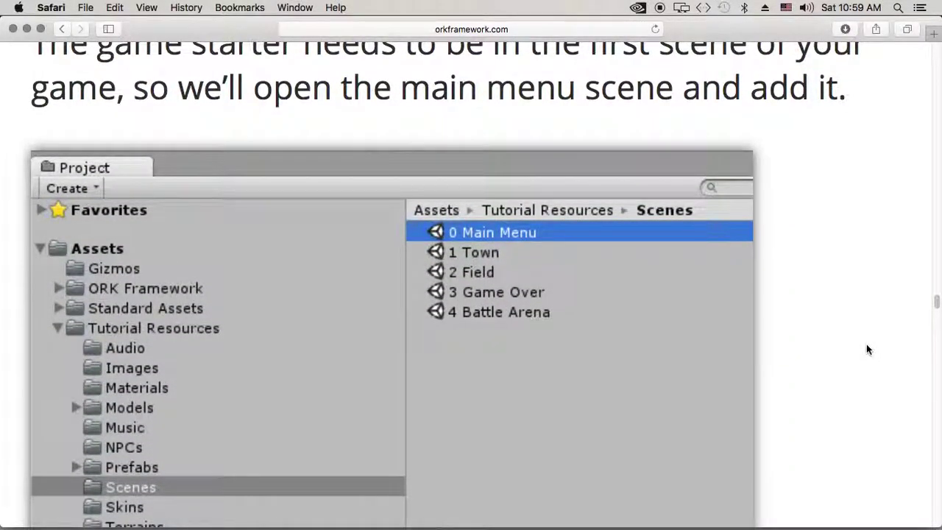
scroll(866, 350, down, 1)
scroll(866, 349, down, 2)
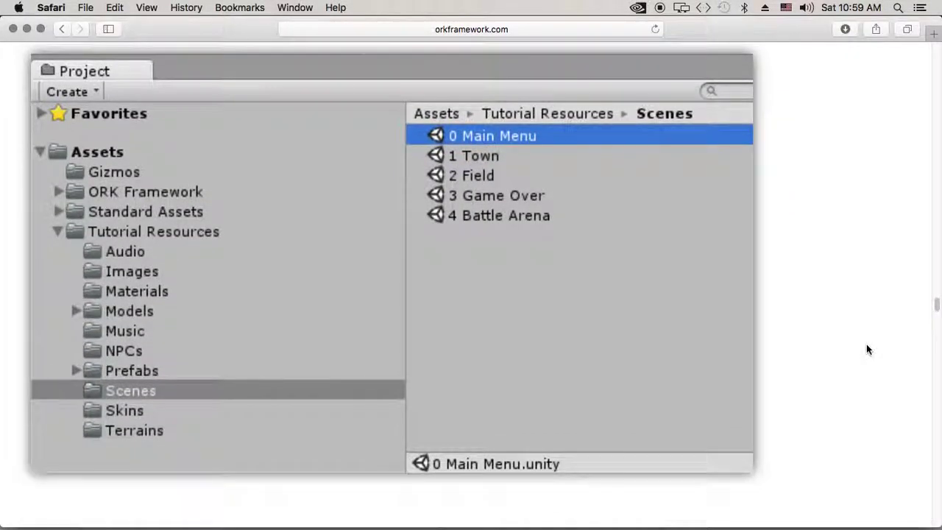
scroll(866, 349, down, 1)
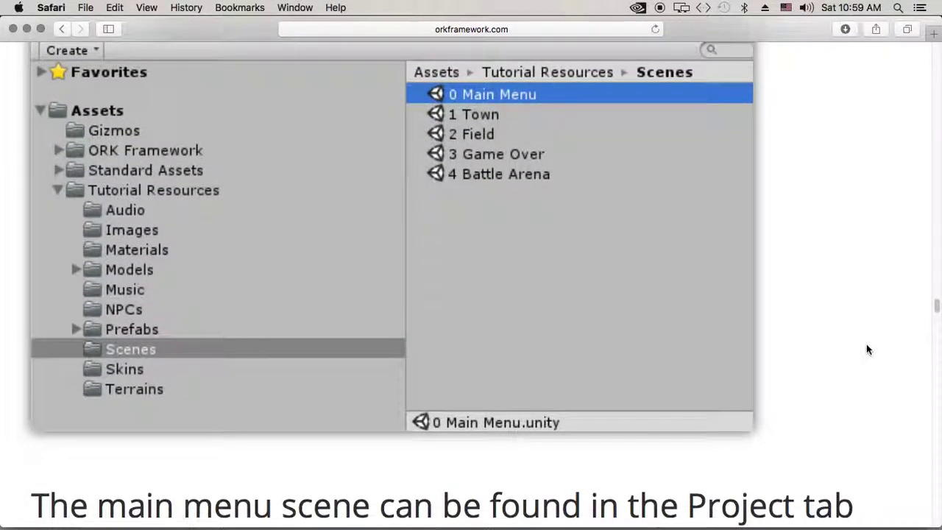
scroll(865, 349, down, 1)
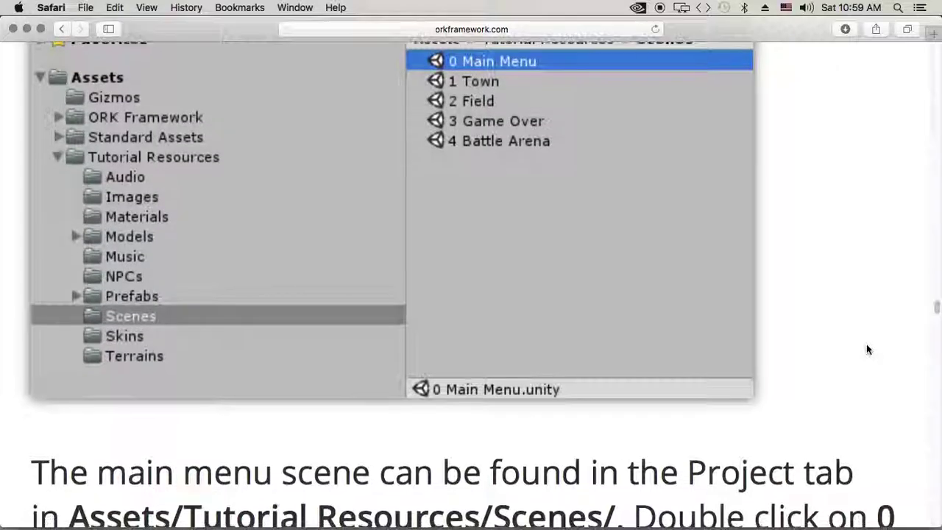
scroll(866, 344, down, 1)
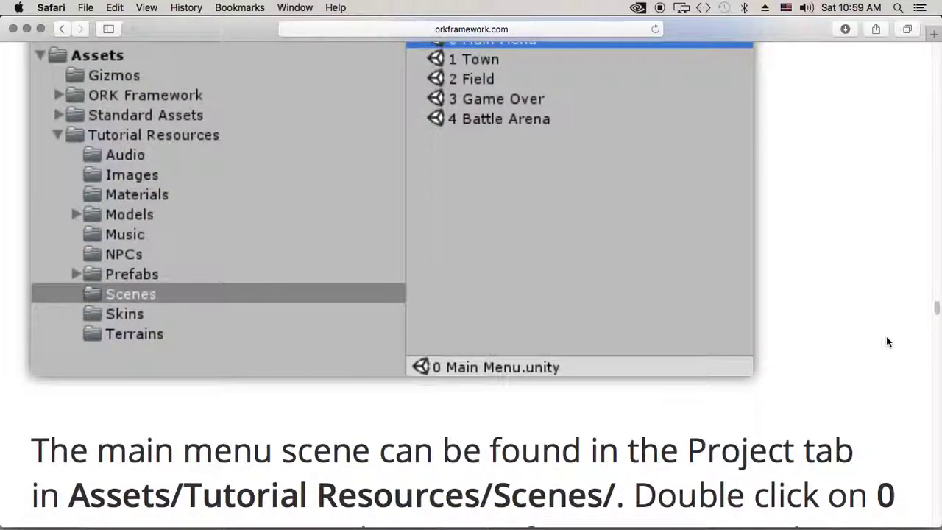
scroll(887, 340, down, 1)
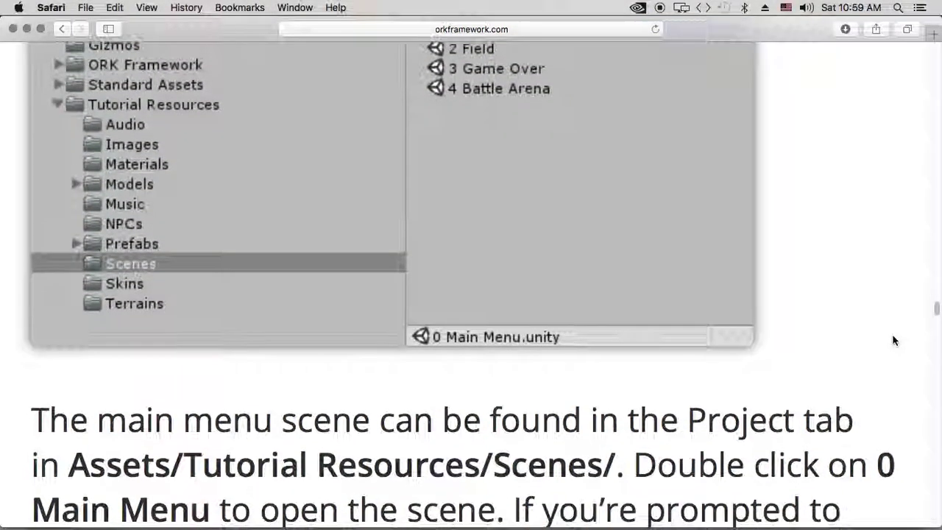
scroll(894, 340, down, 2)
scroll(893, 340, down, 1)
scroll(894, 340, down, 2)
scroll(894, 340, down, 1)
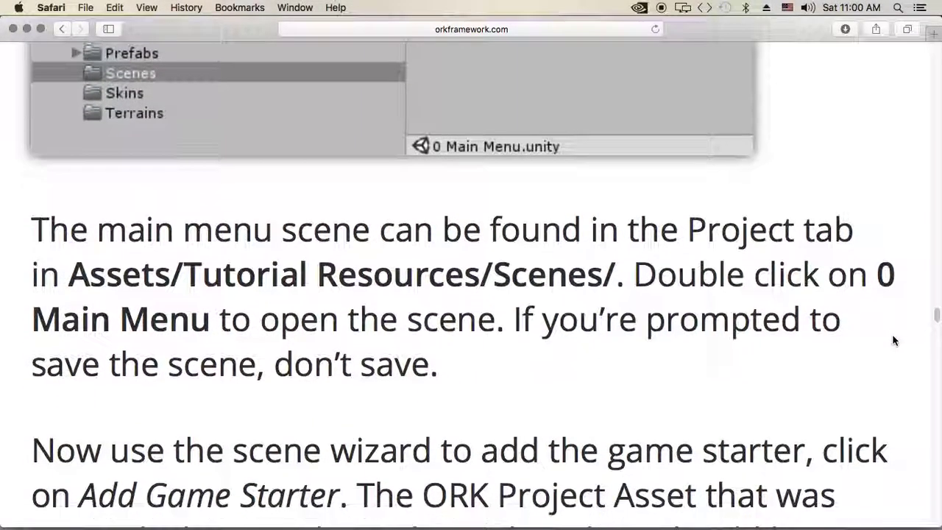
scroll(894, 340, down, 1)
scroll(894, 339, down, 1)
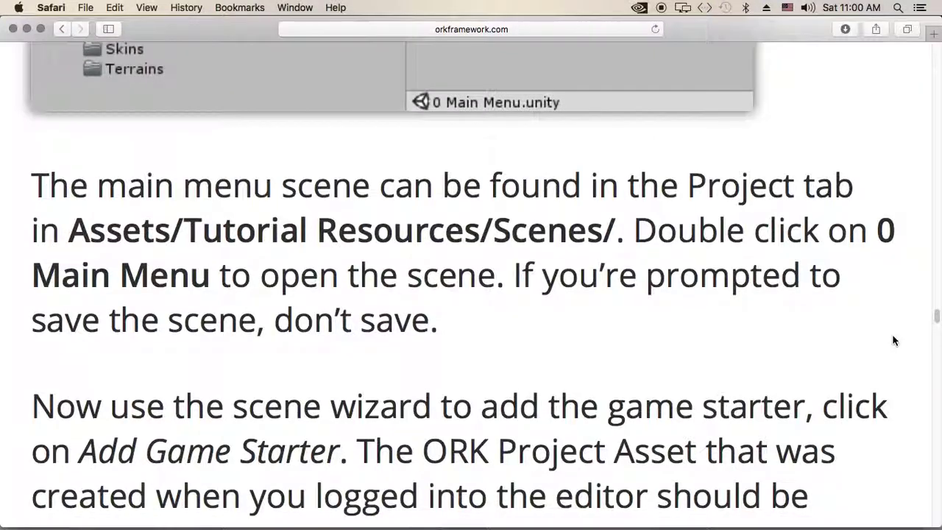
scroll(894, 340, down, 2)
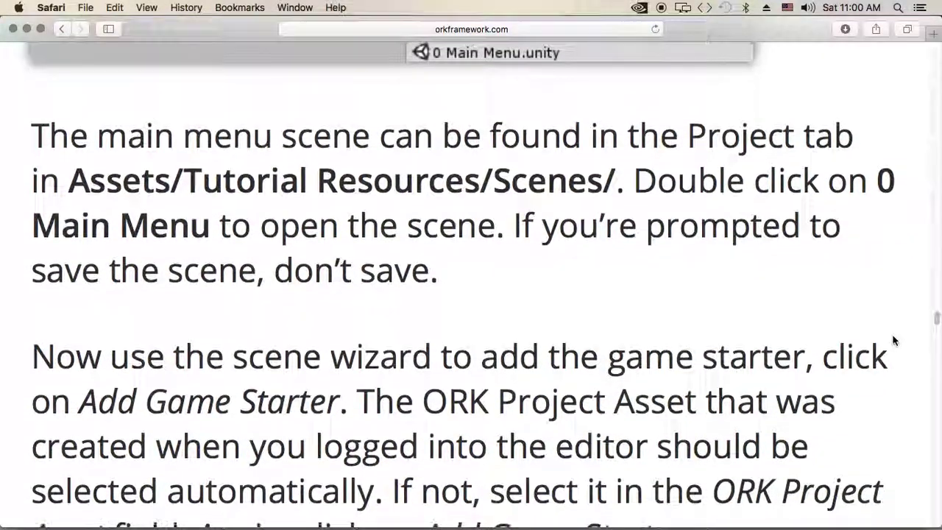
scroll(894, 340, down, 2)
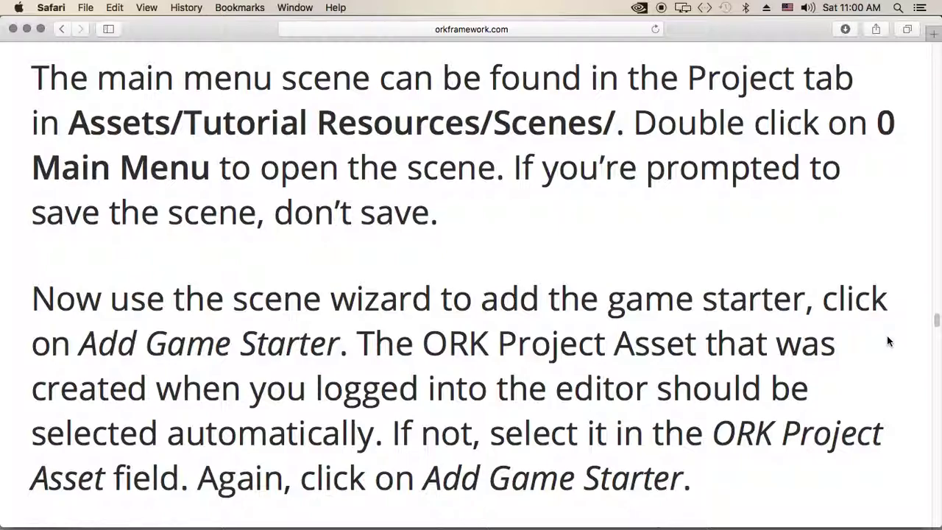
mouse_move(368, 524)
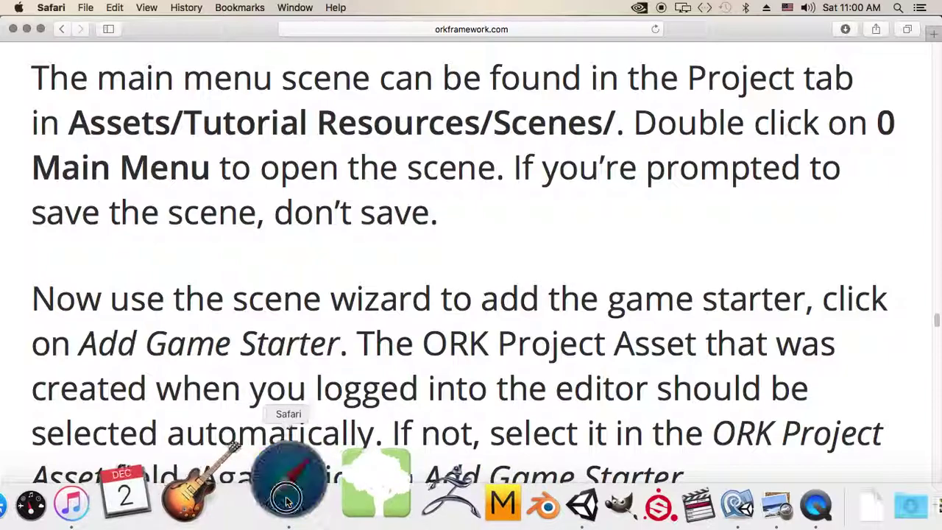
Step: Back in Unity, open the 0 Main Menu scene from Assets/Tutorial Resources/Scenes
click(489, 499)
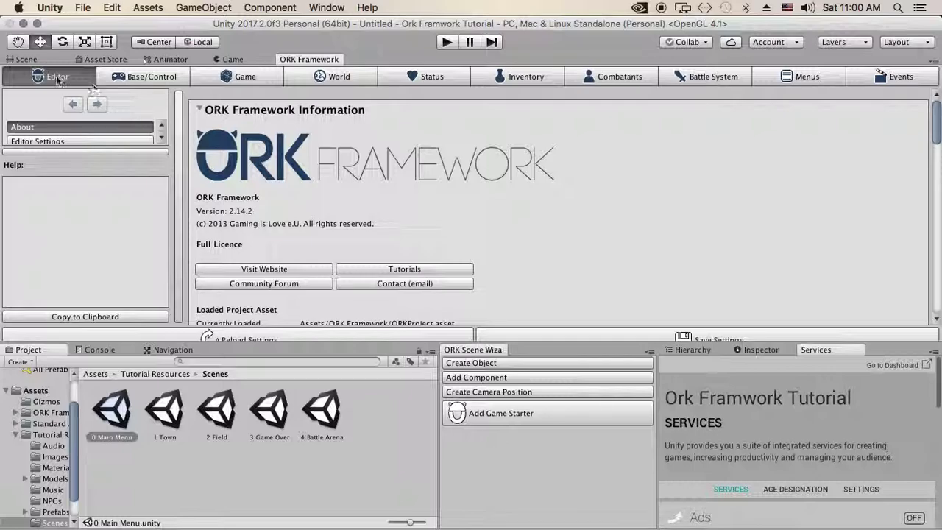
click(25, 59)
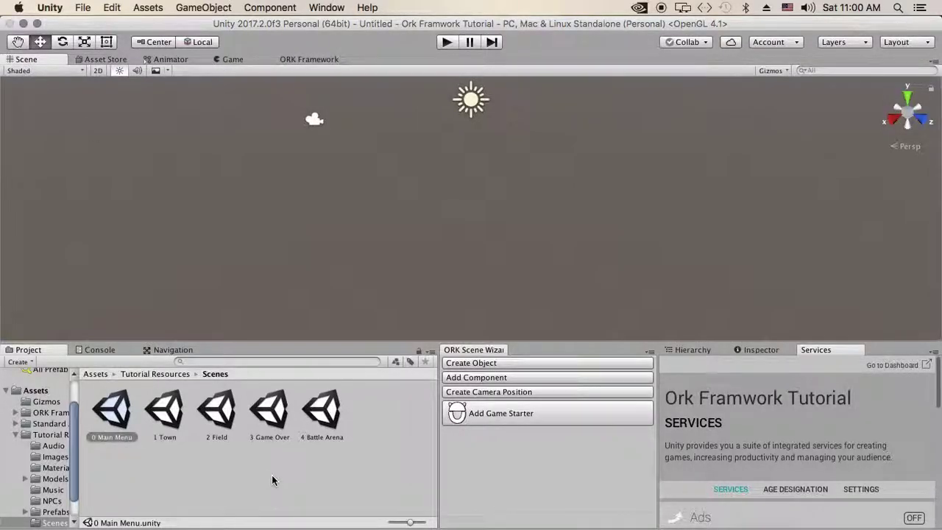
click(115, 413)
double_click(115, 413)
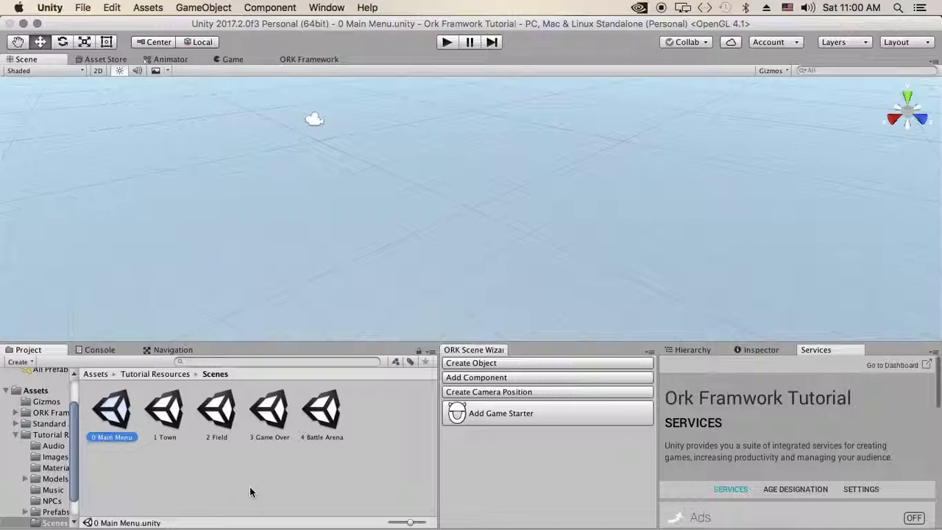
click(539, 414)
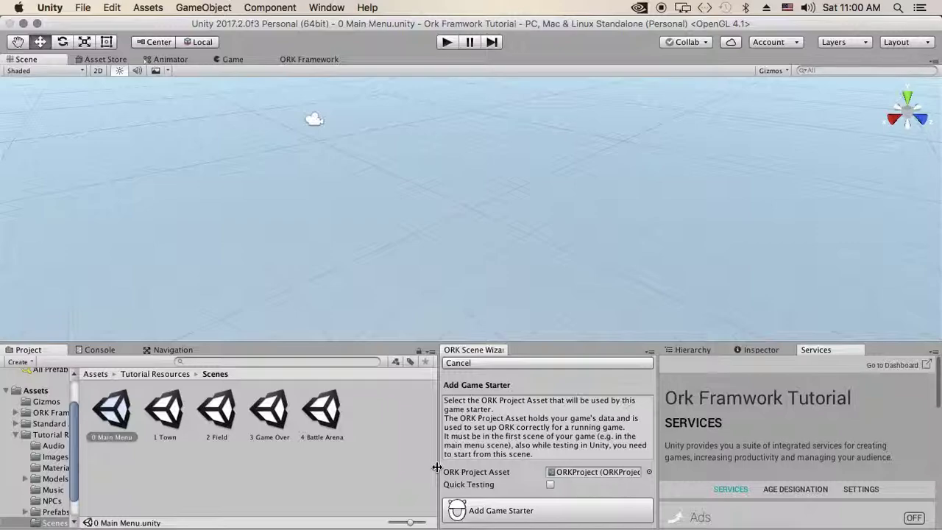
Step: Show the Hierarchy and confirm Add Game Starter, placing an ORK Game Starter beside Main Camera
click(688, 350)
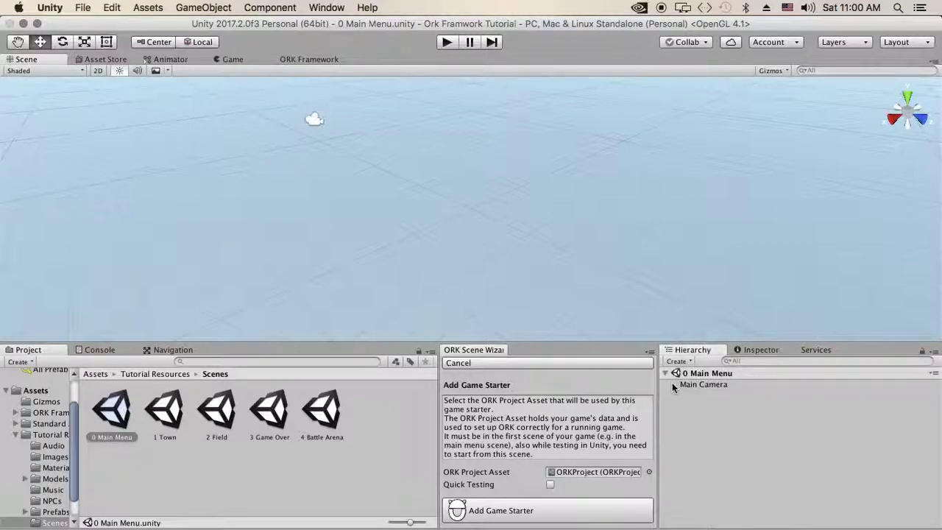
click(510, 508)
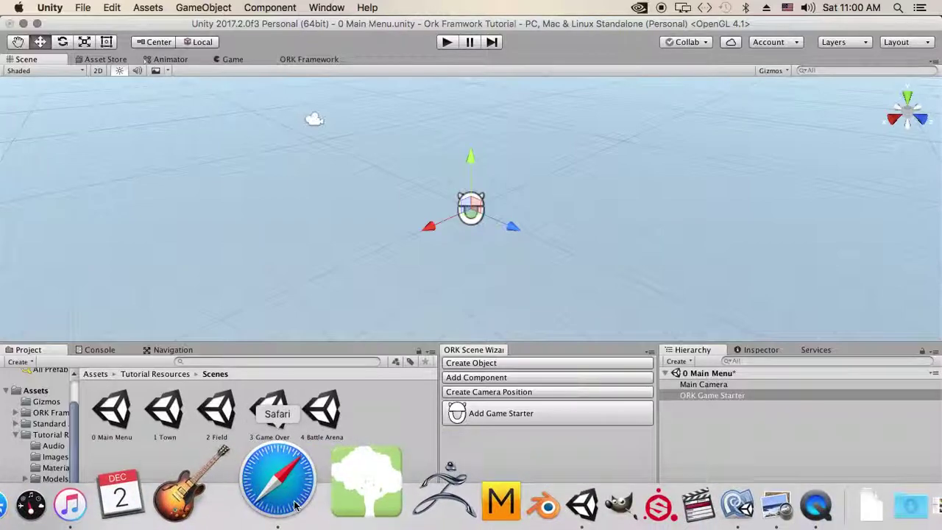
click(294, 506)
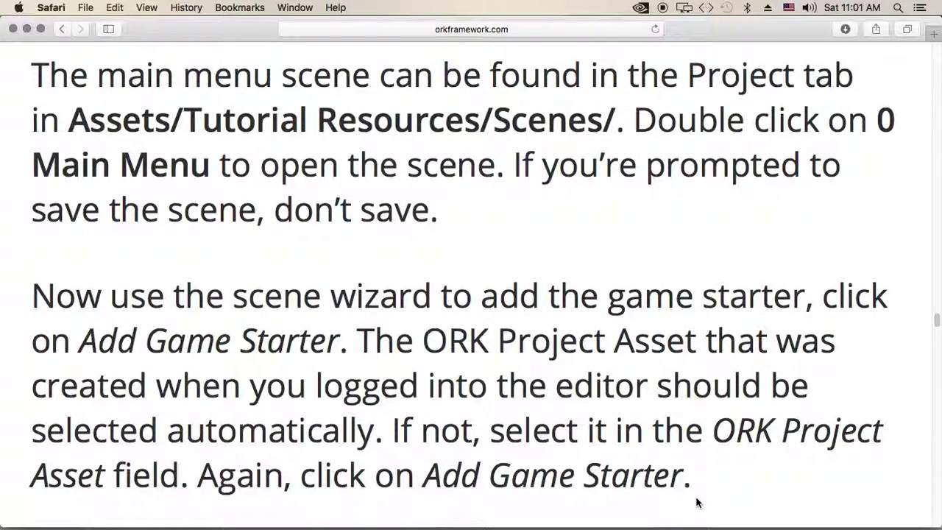
scroll(698, 502, down, 1)
scroll(698, 502, down, 5)
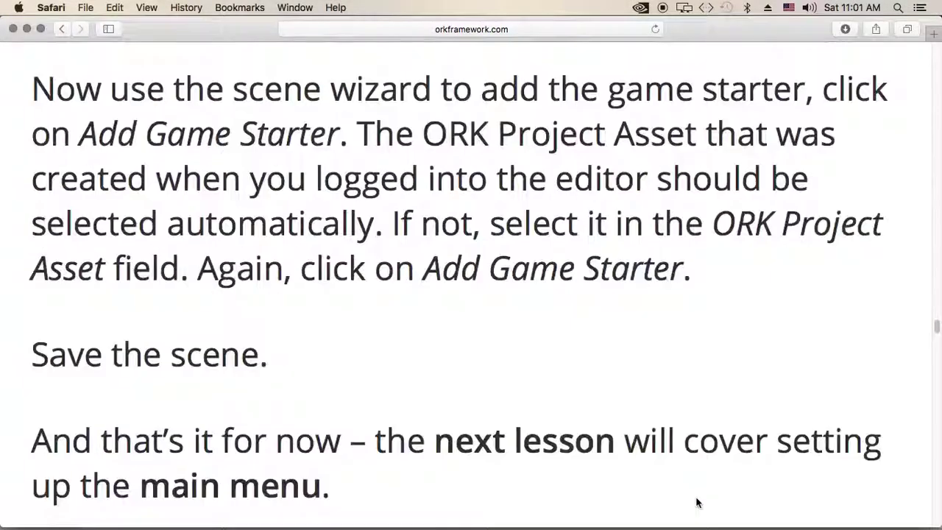
scroll(698, 502, down, 1)
scroll(697, 502, down, 1)
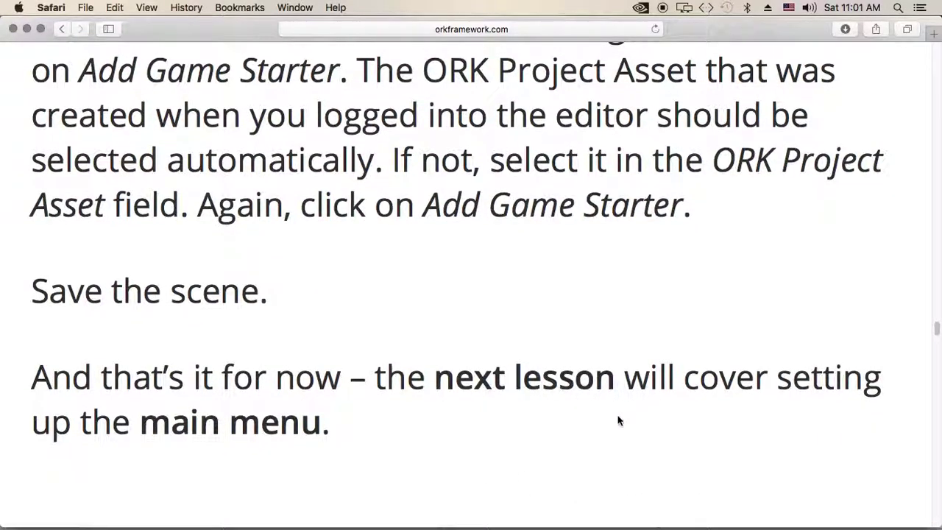
mouse_move(409, 526)
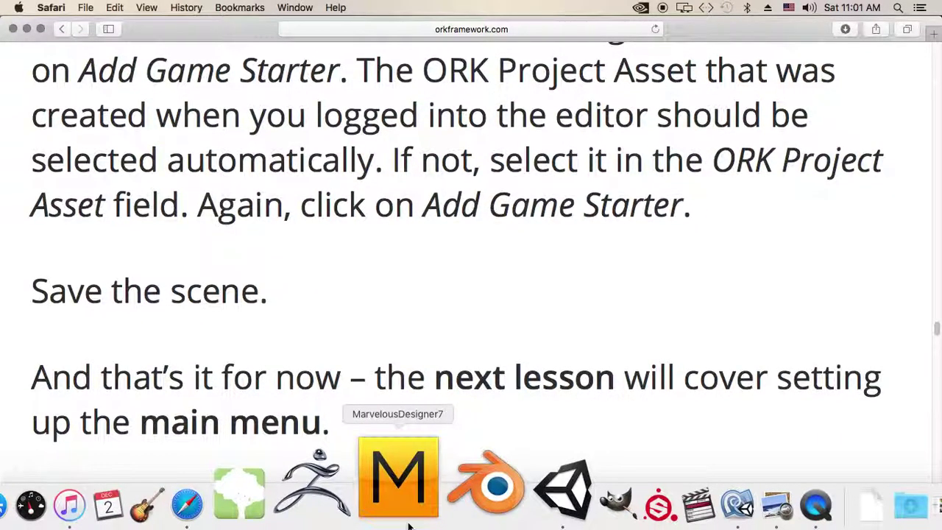
click(488, 507)
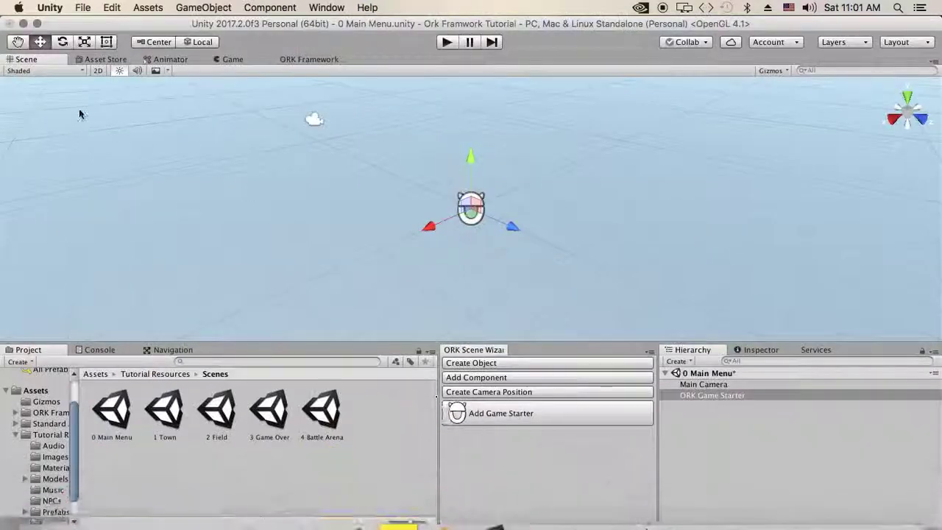
Step: Save the 0 Main Menu scene with File > Save Scenes
click(78, 9)
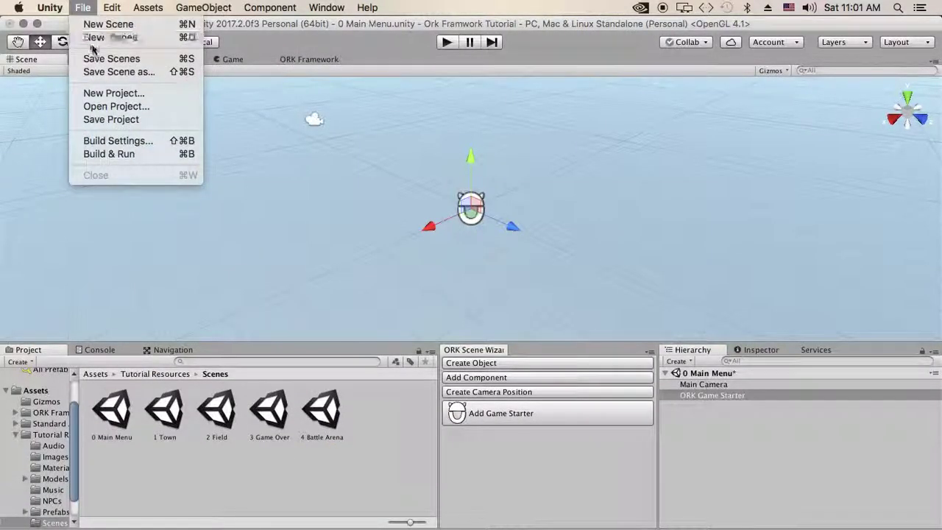
click(156, 61)
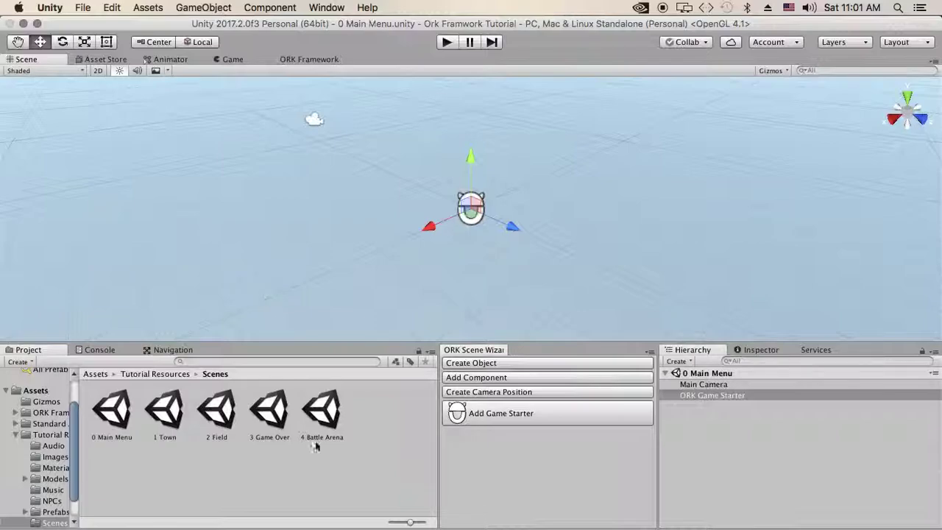
mouse_move(368, 507)
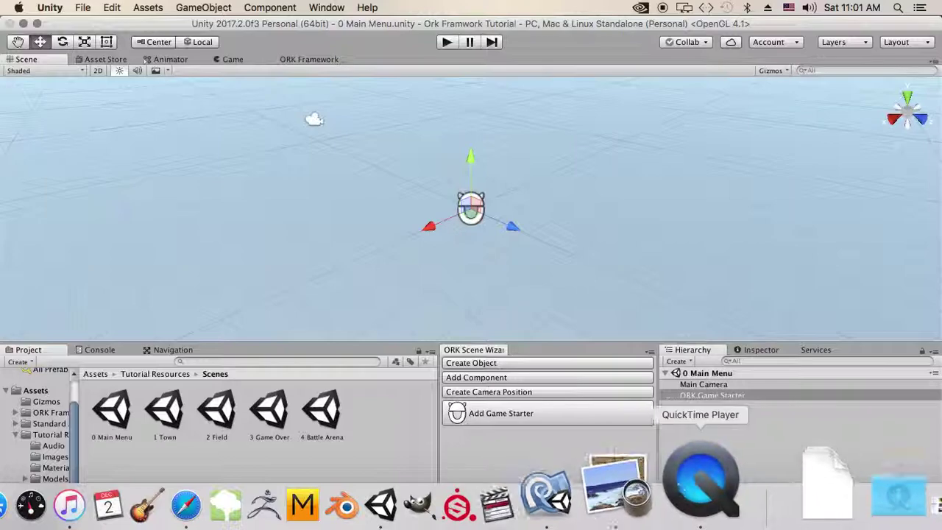
Step: Bring QuickTime Player forward and show its Dock menu with Stop Screen Recording
click(700, 486)
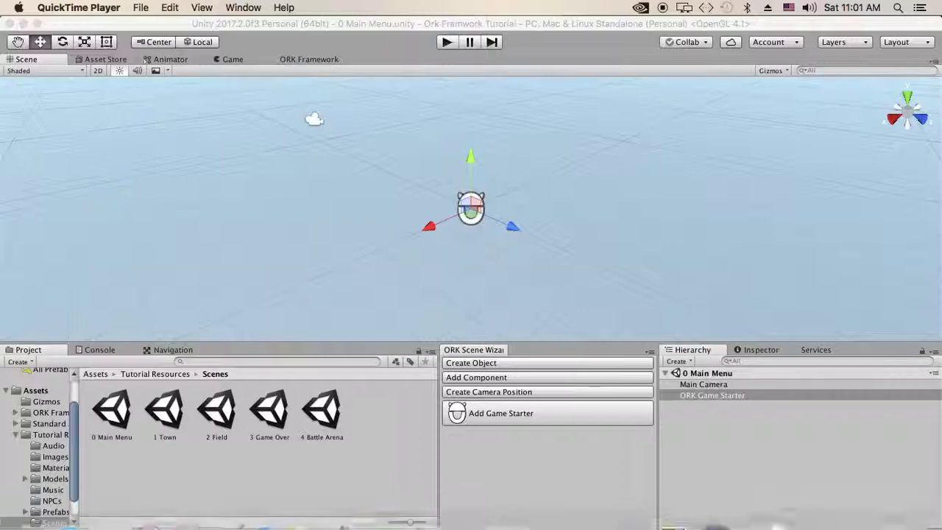
right_click(717, 482)
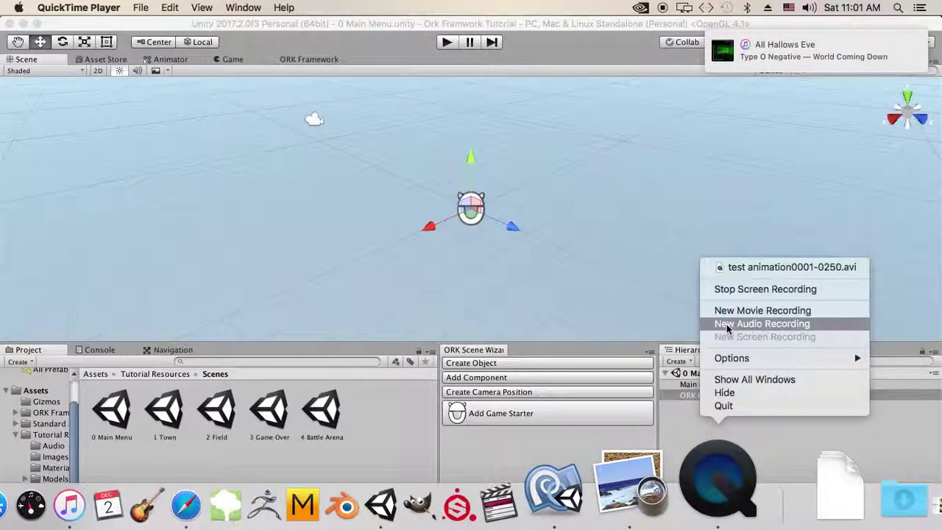